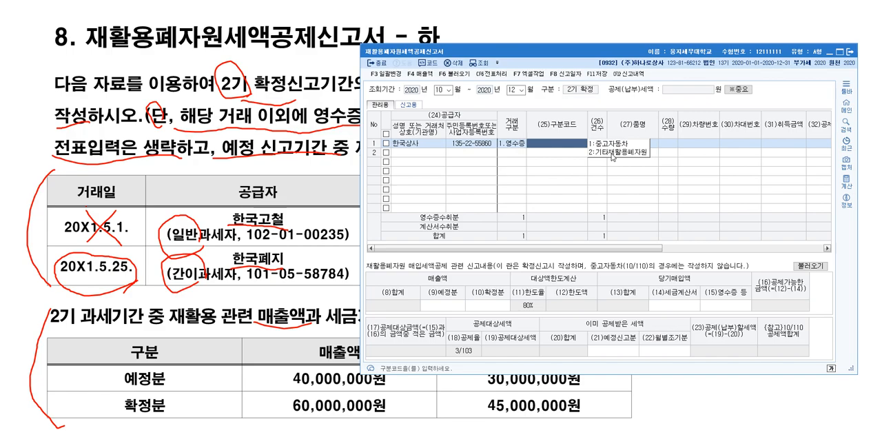
Set the classification code (구분코드) of the 한국상사 row to 2.기타재활용폐자원
drag(512, 55, 404, 98)
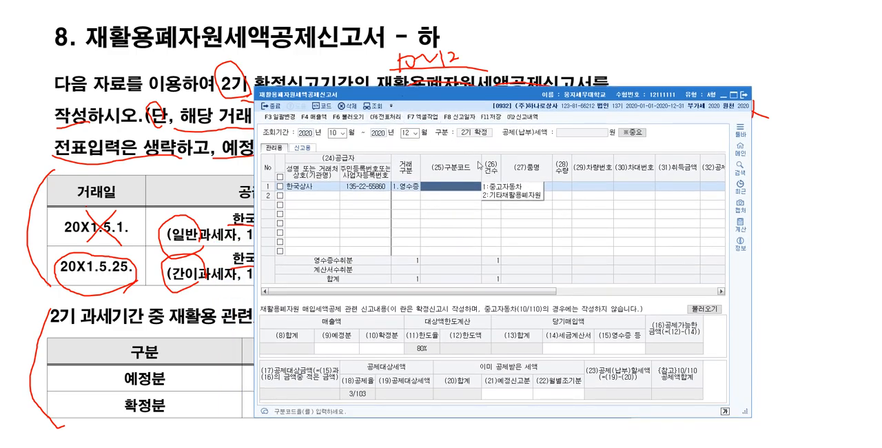
click(505, 197)
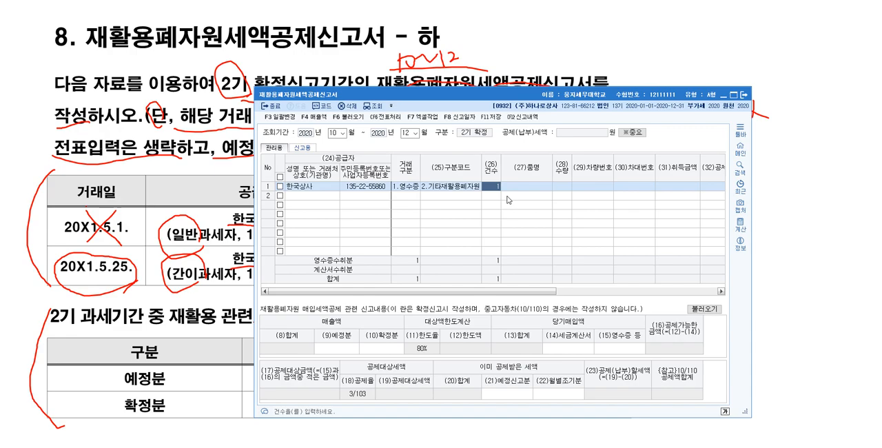
drag(560, 95, 534, 292)
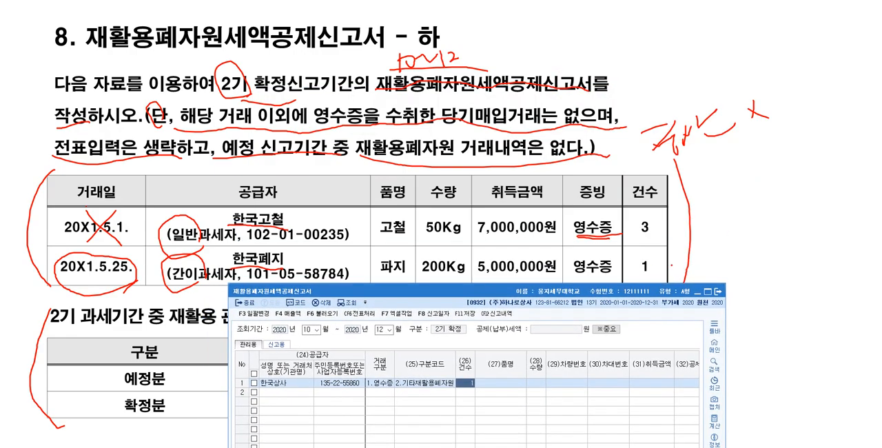
drag(605, 294, 622, 91)
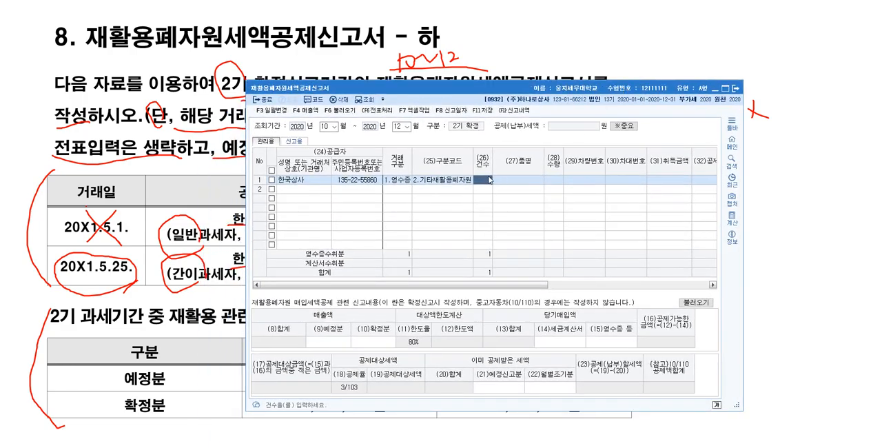
drag(553, 95, 510, 143)
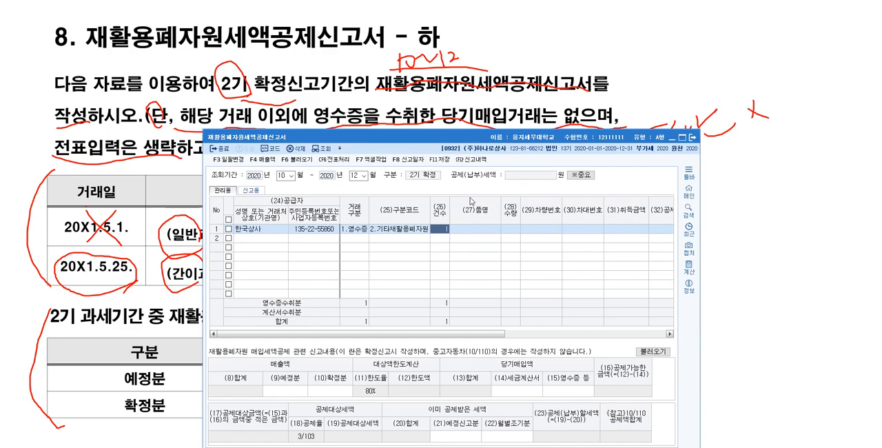
Enter 파지 as the item name and 200 as the quantity in the 한국상사 row
click(476, 237)
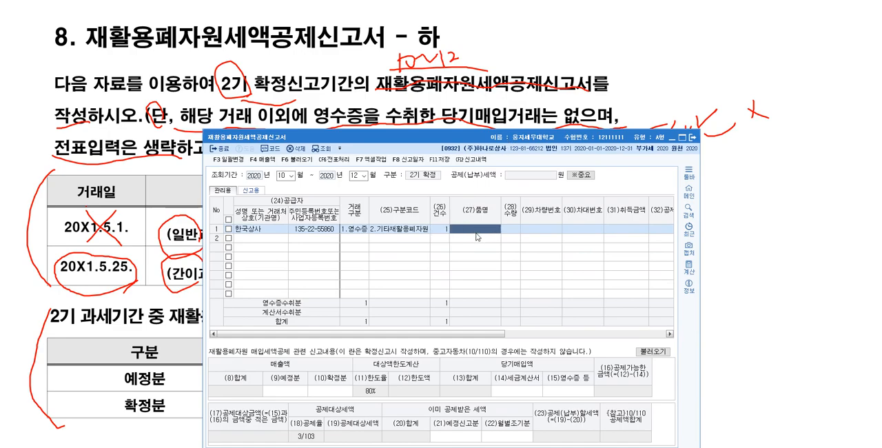
text(파지)
key(Return)
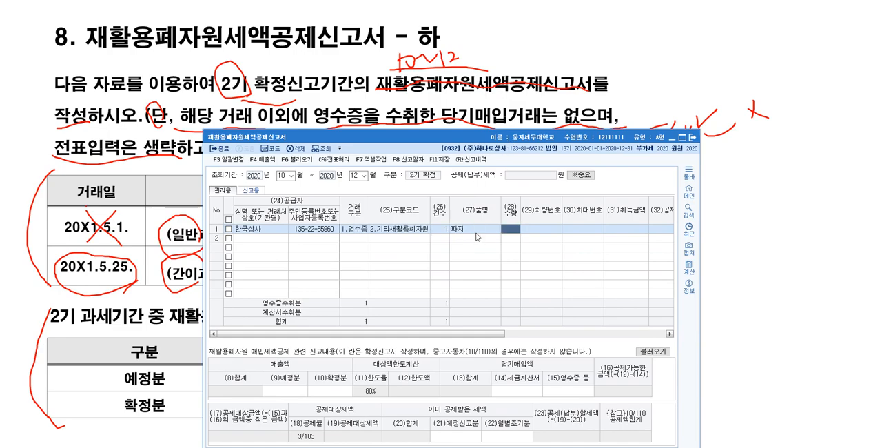
drag(523, 138, 500, 145)
click(489, 235)
text(200)
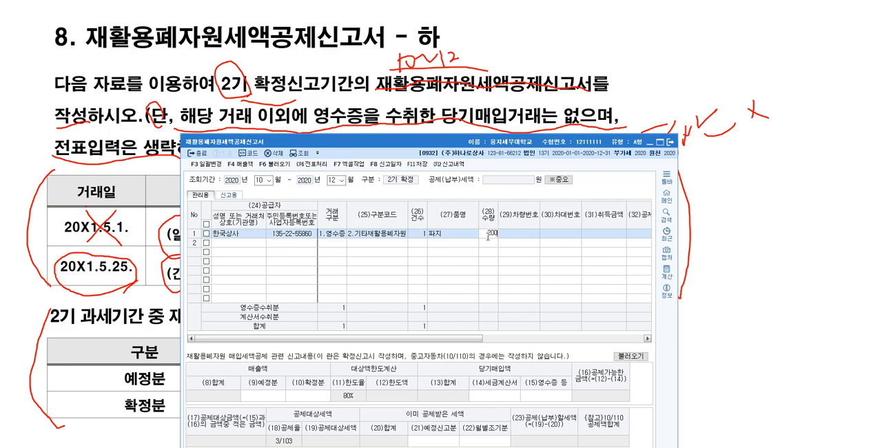
key(Return)
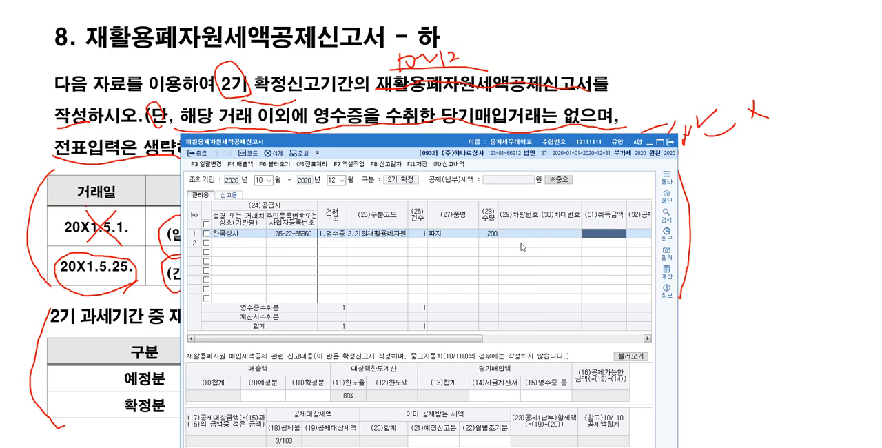
Enter an acquisition amount (취득금액) of 5,000,000 for the 파지 row and choose the 3/103 deduction rate
drag(679, 283, 825, 249)
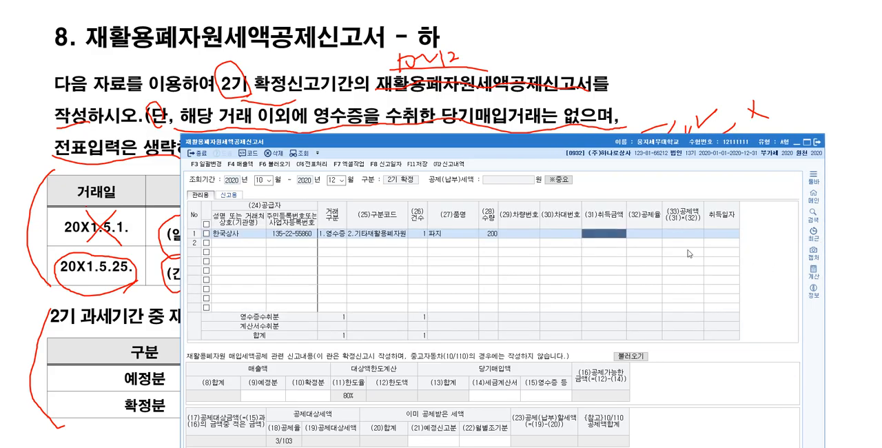
drag(631, 143, 544, 37)
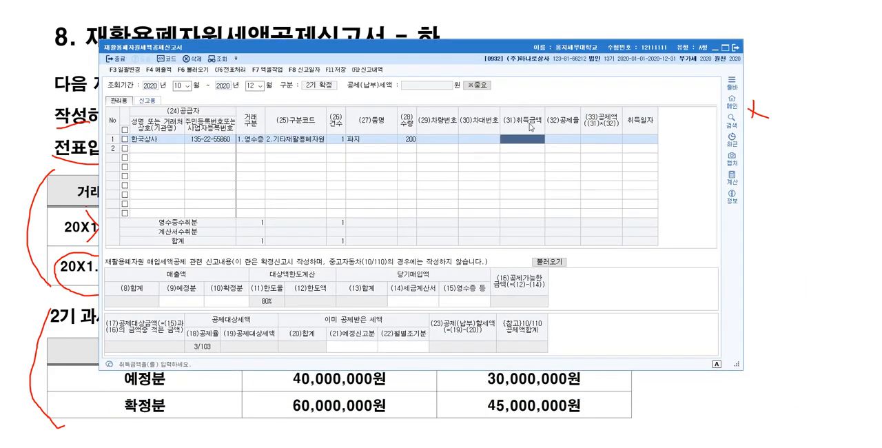
text(5000000)
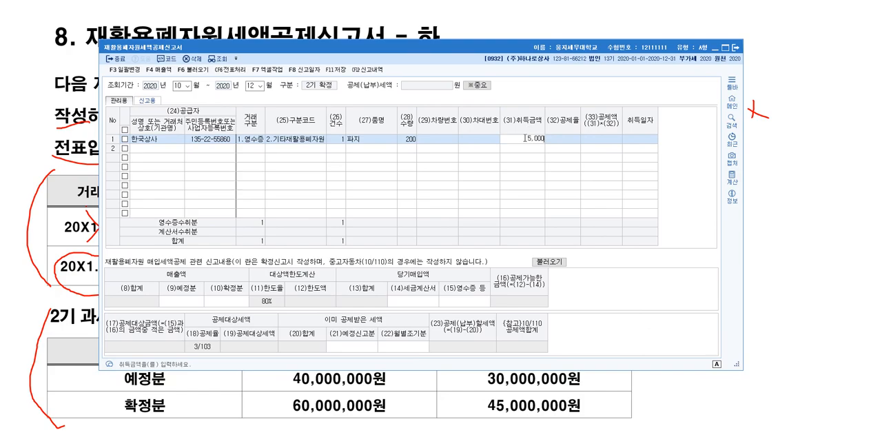
key(Return)
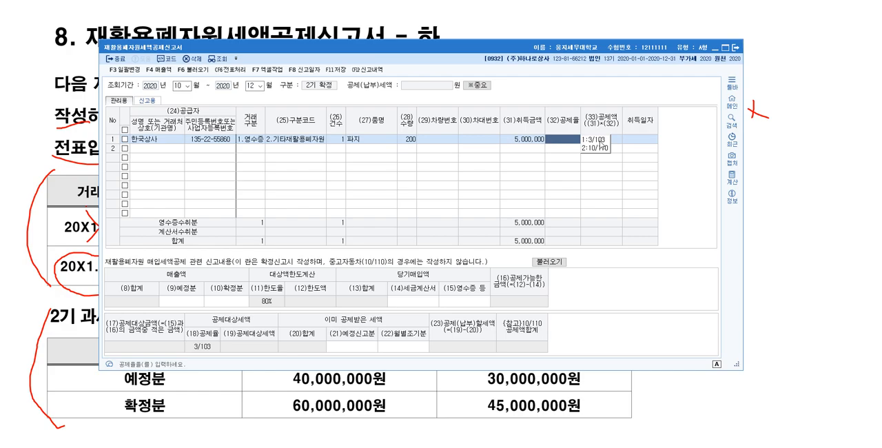
click(599, 141)
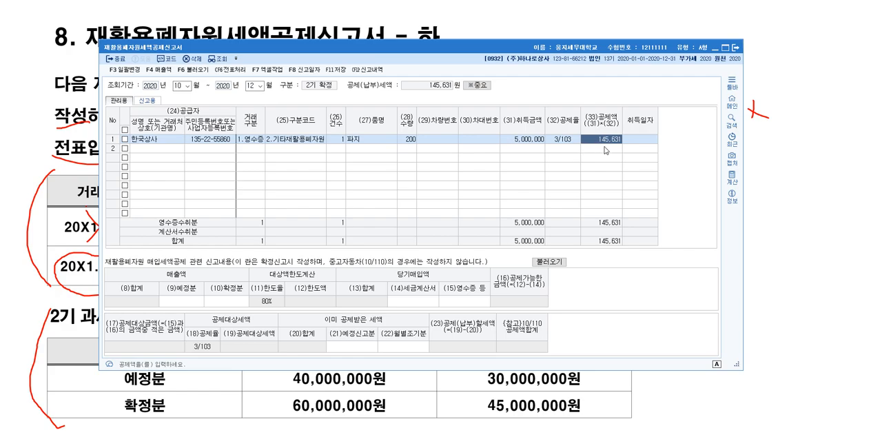
Enter 2020-05-25 as the acquisition date (취득일자) of the 파지 row
drag(635, 48, 606, 58)
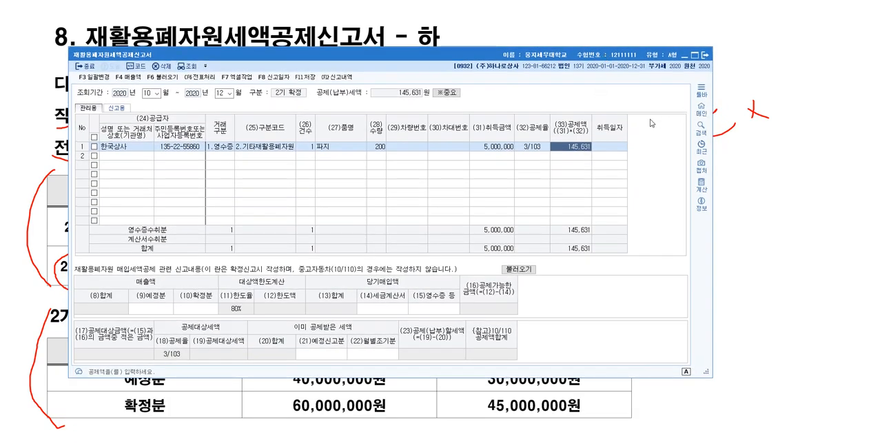
click(616, 148)
text(2020-)
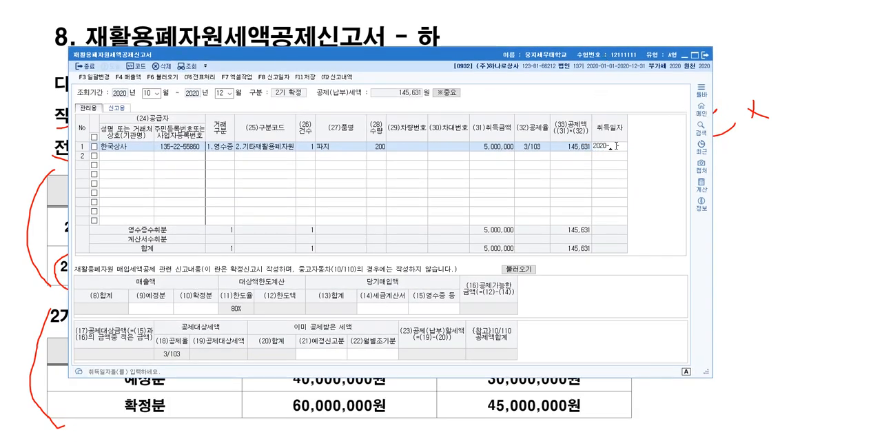
text(05-25)
key(Return)
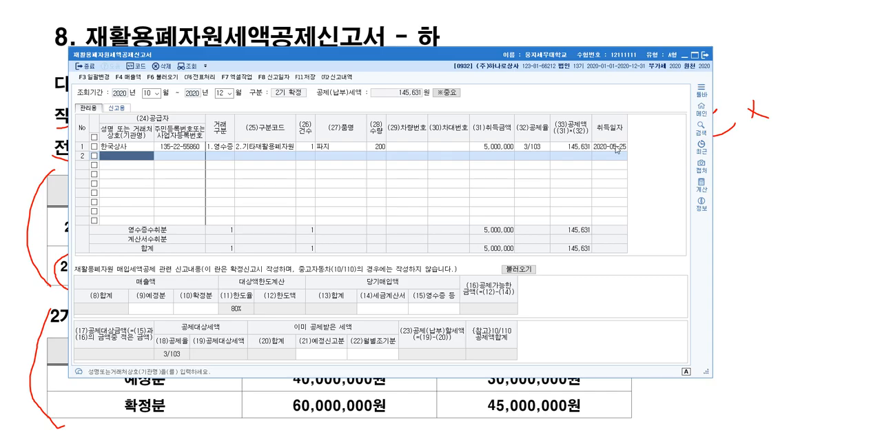
click(618, 148)
Enter the sales amounts (매출액): 40,000,000 for 예정분 and 60,000,000 for 확정분
drag(523, 54, 581, 29)
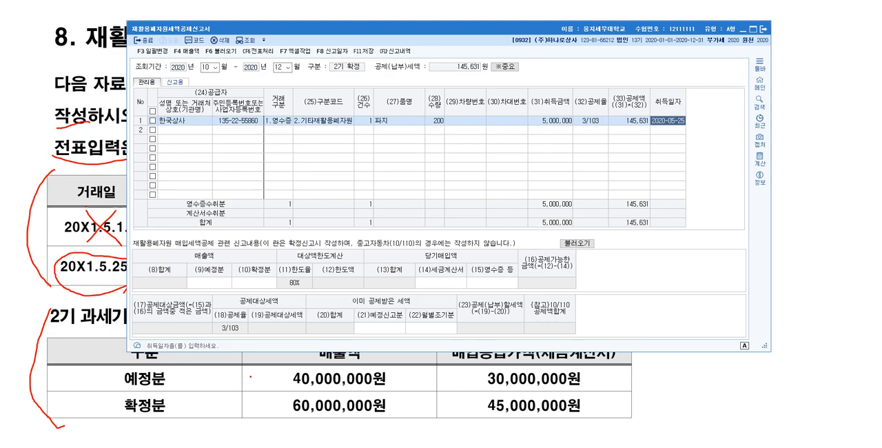
click(220, 288)
text(40000000)
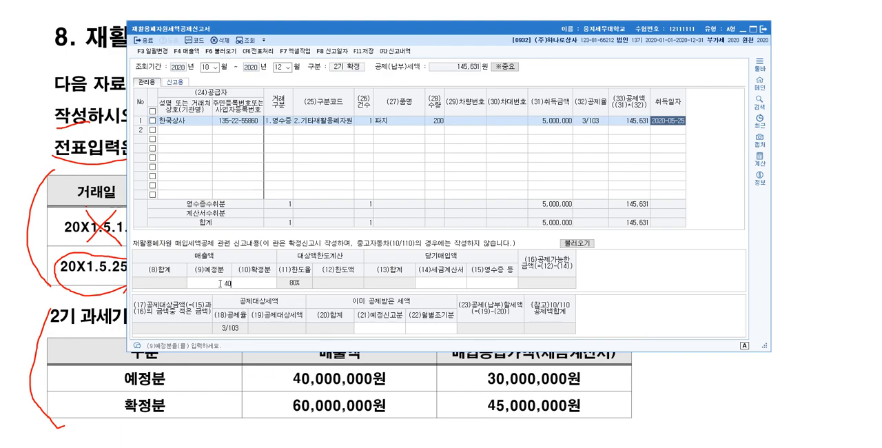
key(Return)
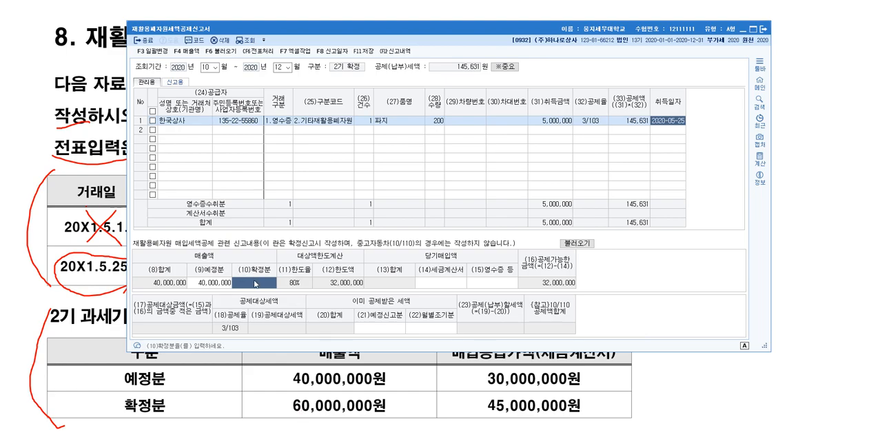
text(60000000)
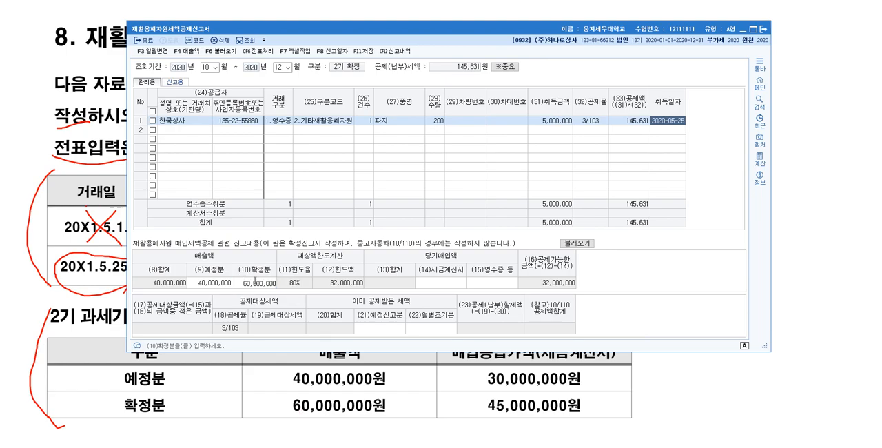
key(Return)
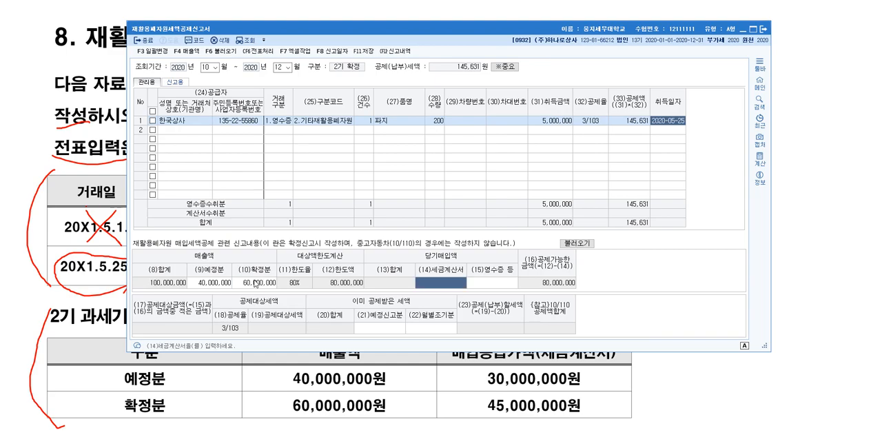
Enter the current-period purchases (당기매입액): 75,000,000 for 세금계산서 and 5,000,000 for 영수증 등
drag(526, 32, 525, 2)
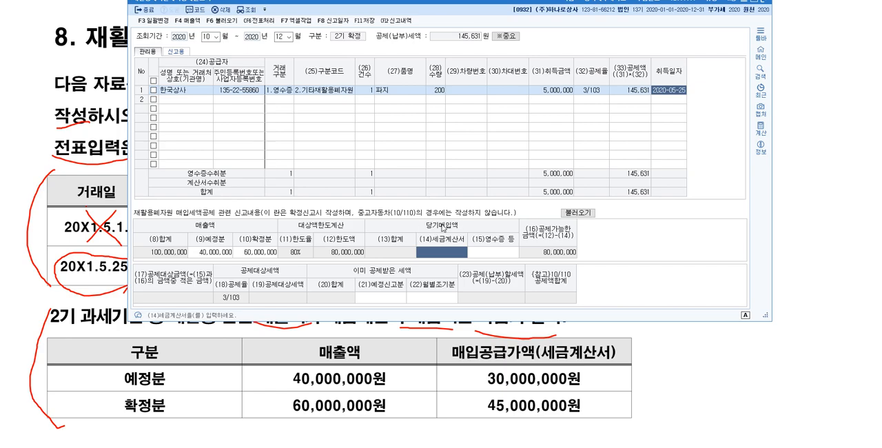
text(75000000)
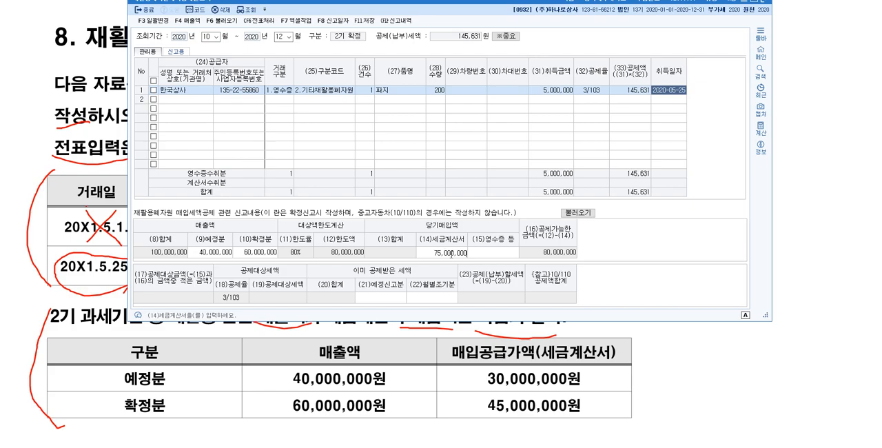
key(Return)
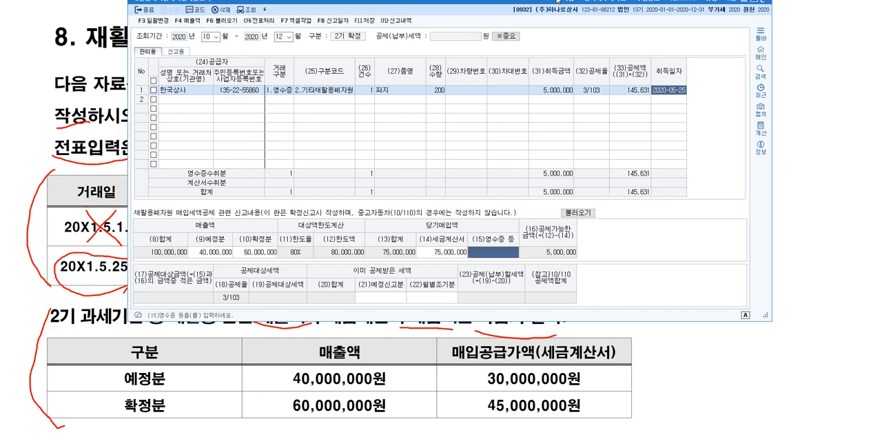
drag(558, 1, 538, 62)
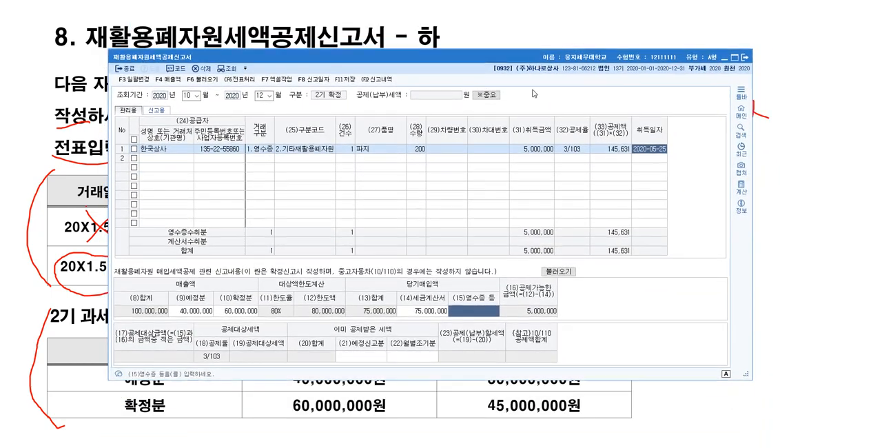
click(480, 312)
text(5,000,000)
key(Return)
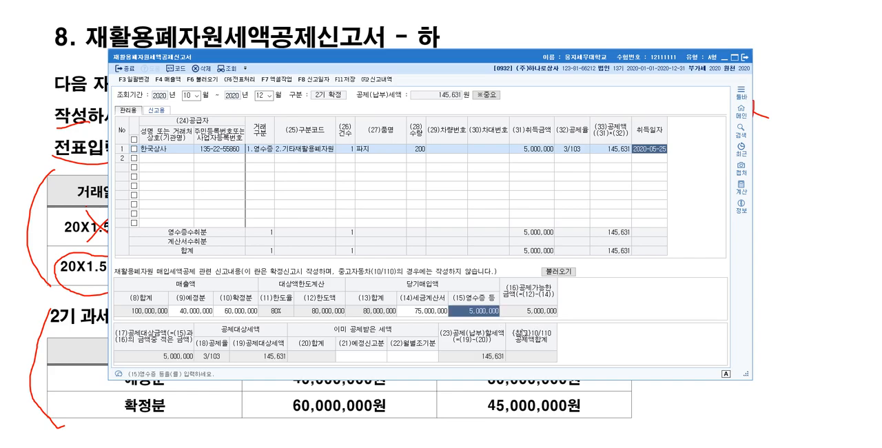
Review the already deducted tax, sales, limit and purchase fields of the report against the problem's conditions
click(384, 359)
drag(512, 58, 468, 169)
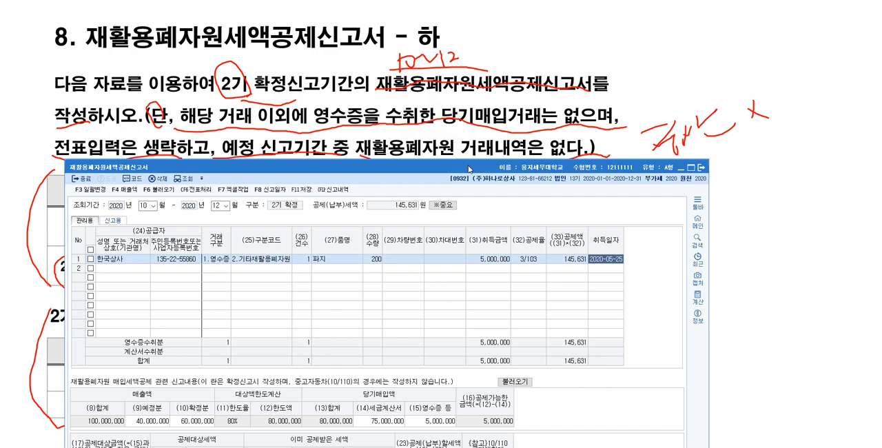
drag(468, 169, 502, 36)
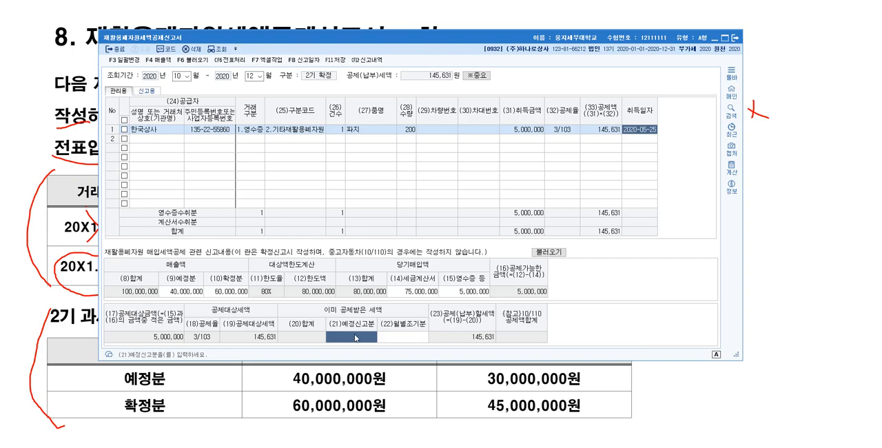
click(272, 295)
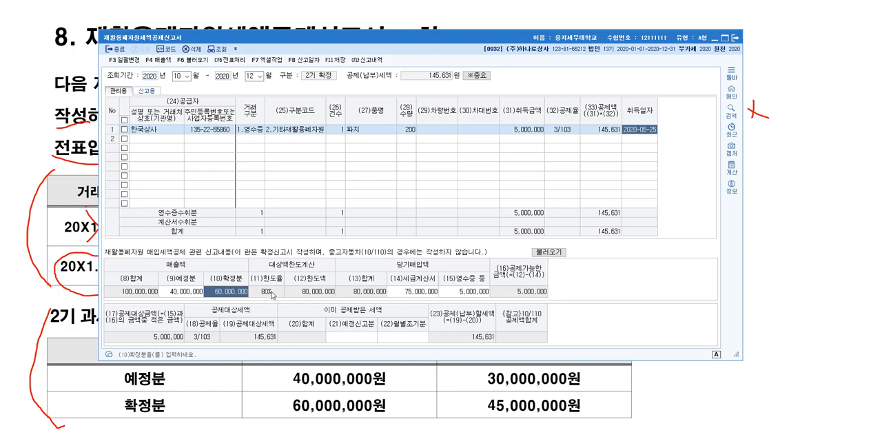
key(Return)
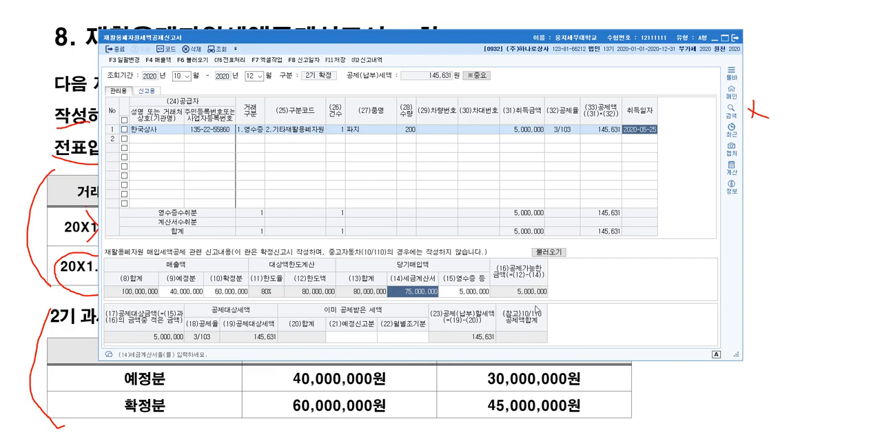
key(shift+Tab)
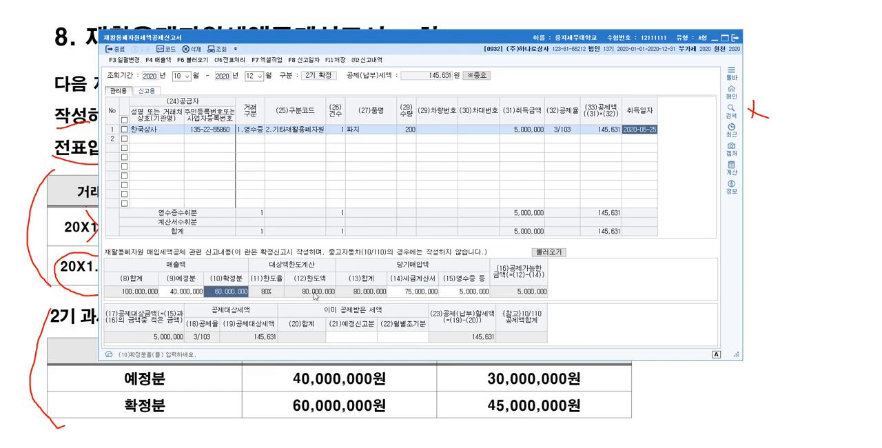
click(428, 296)
click(462, 292)
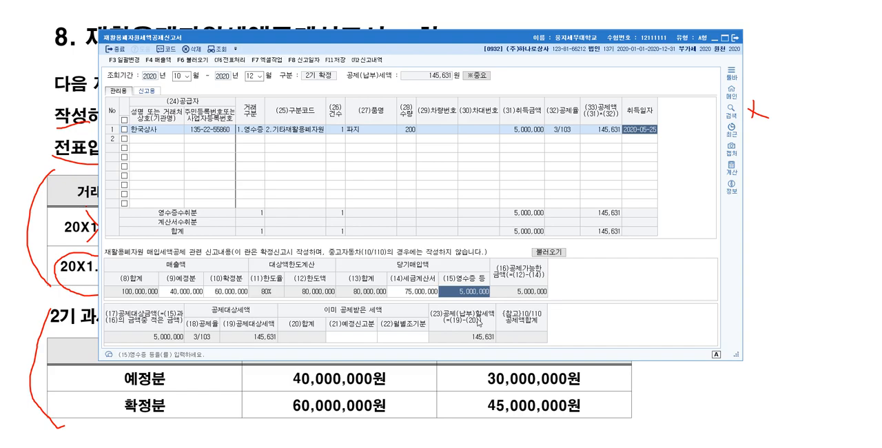
Close the recycled waste resources tax credit report form
click(735, 39)
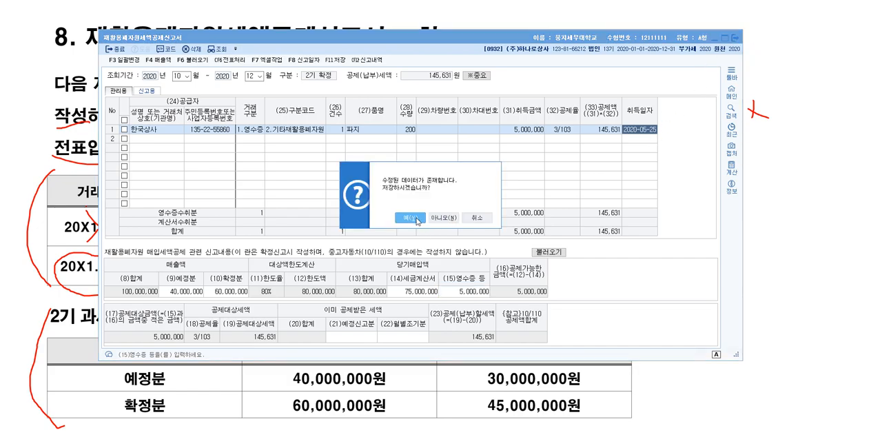
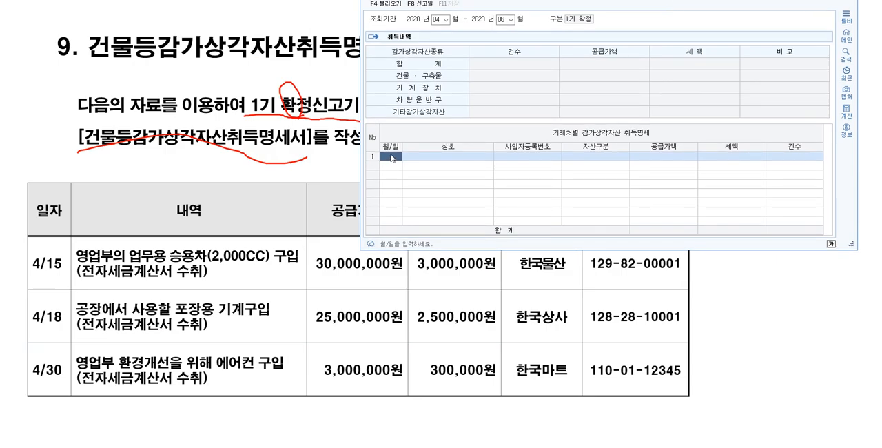
Start the first acquisition row with date 04-15 and pick 민국상사 as the vendor
text(0415)
key(Return)
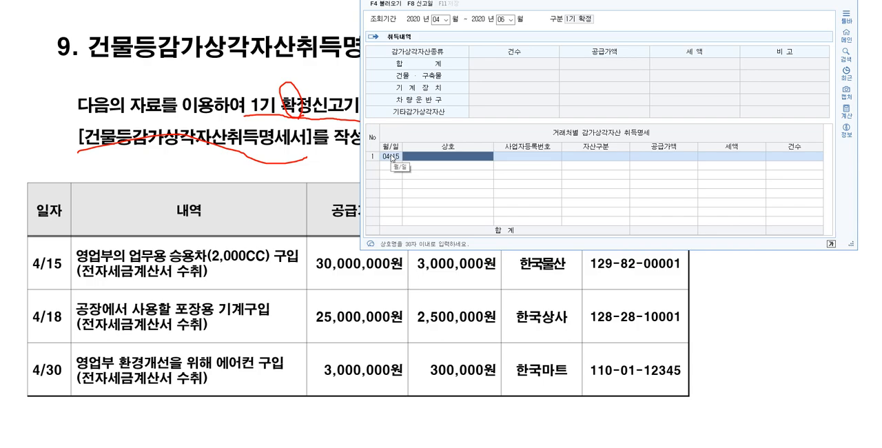
key(F2)
text(한국)
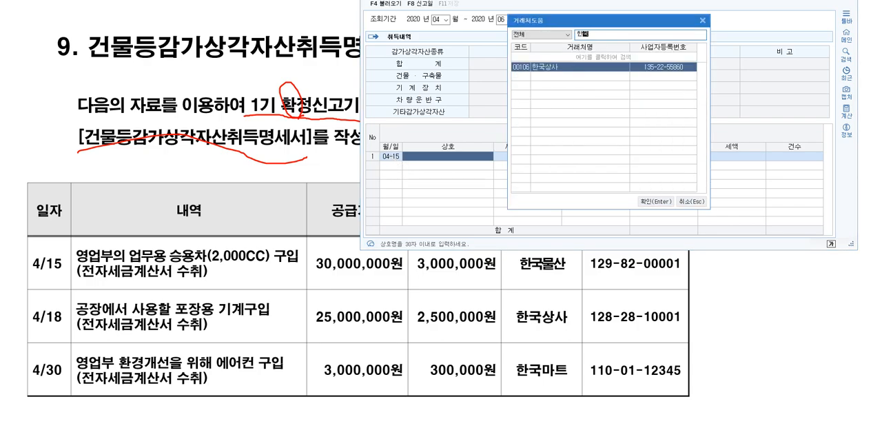
key(BackSpace)
key(BackSpace)
text(물산)
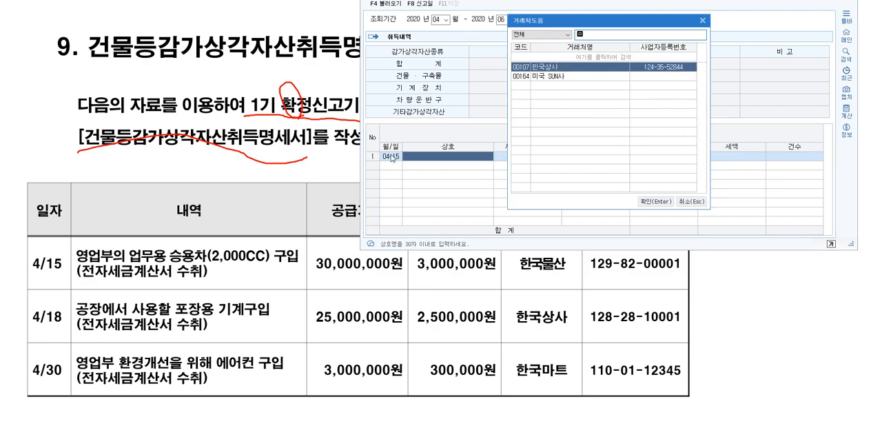
key(Down)
key(Down)
key(Down)
key(Down)
key(Down)
key(Down)
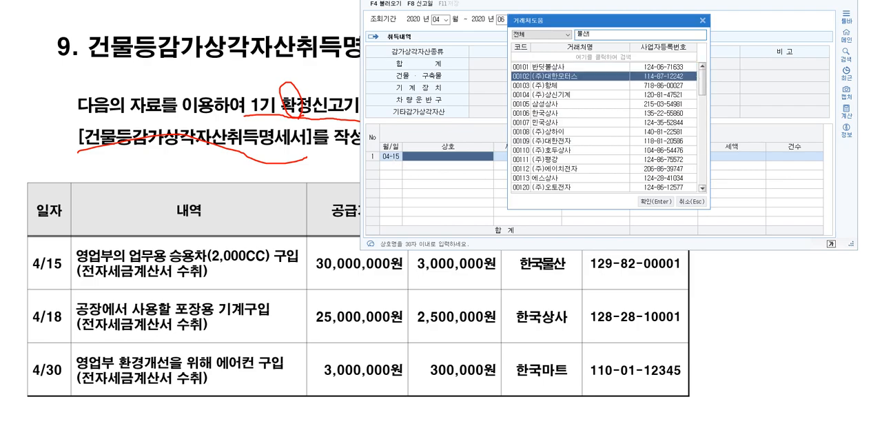
key(Return)
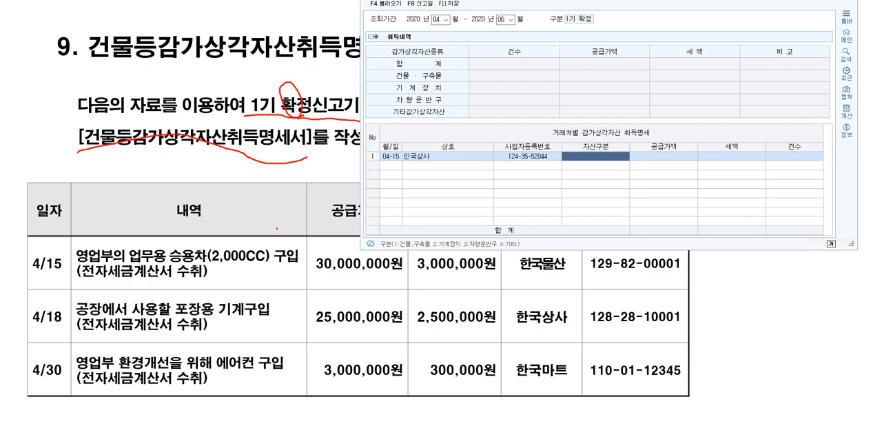
Set the 04-15 row's asset type to 차량운반구 and its supply value (공급가액) to 30,000,000
click(625, 158)
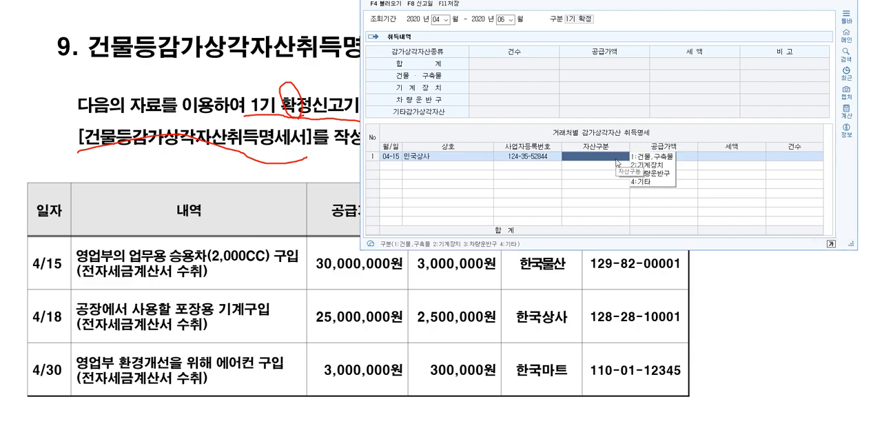
click(653, 175)
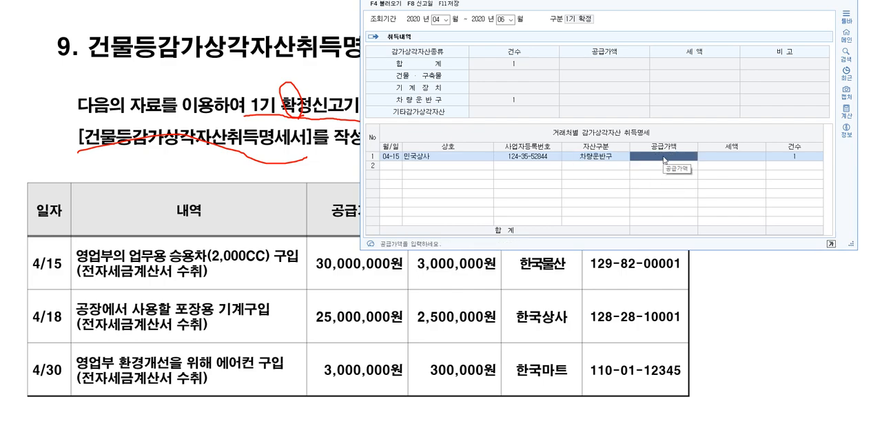
text(30000000)
key(Return)
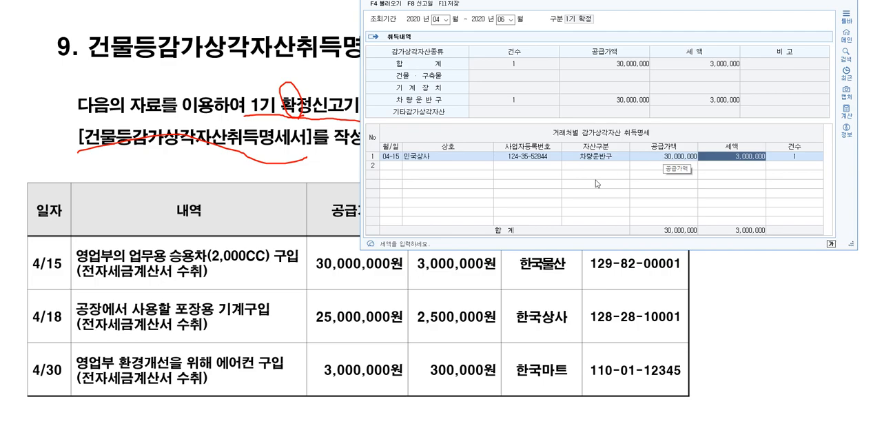
Add a second acquisition row dated 04-18 with 한국상사 as the vendor
click(395, 166)
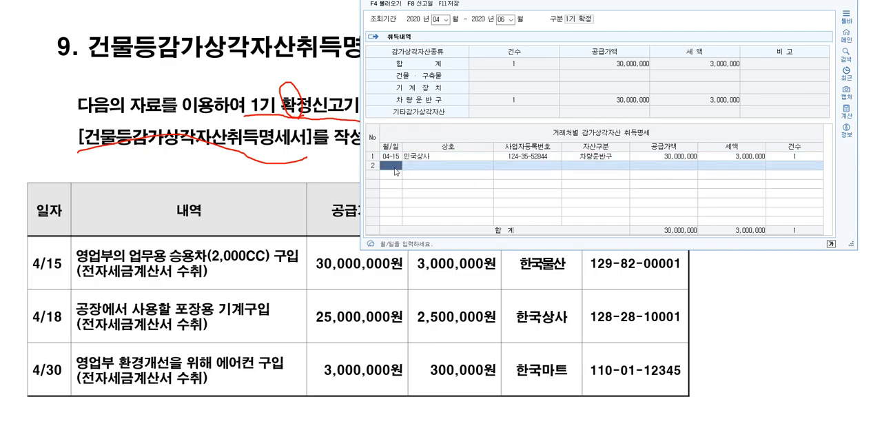
text(0418)
key(Return)
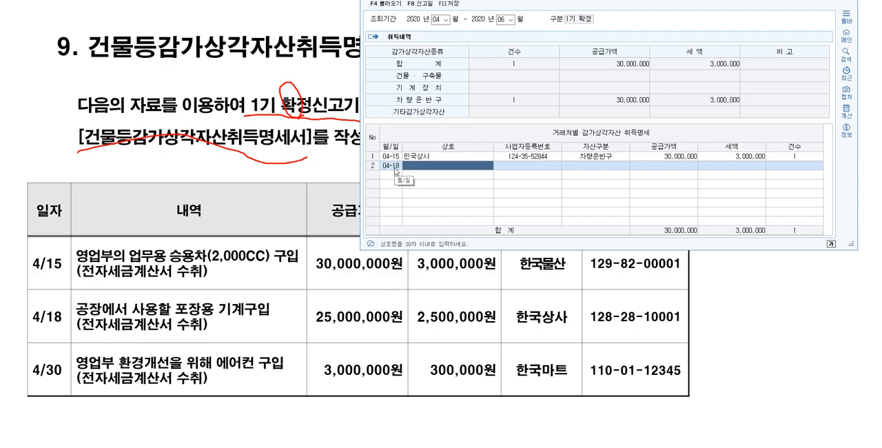
key(F2)
text(한)
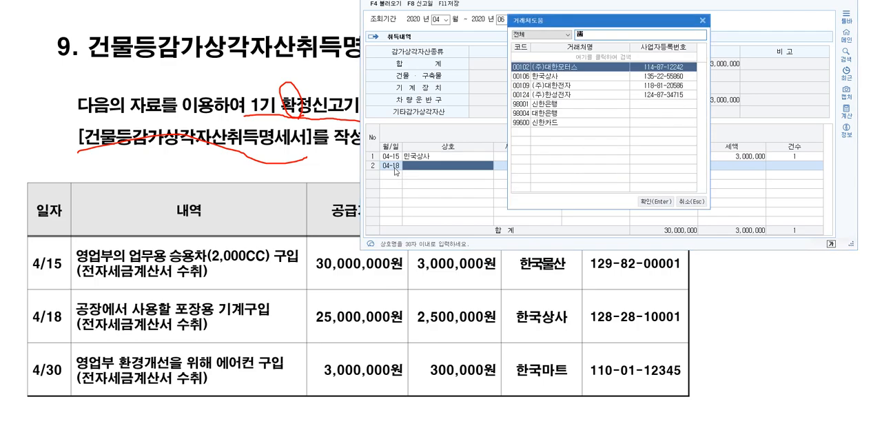
text(국)
key(Return)
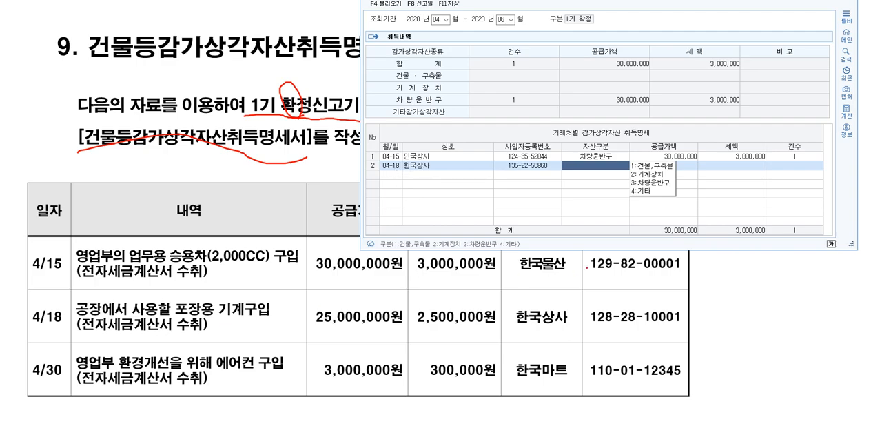
Set the 04-18 row's asset type to 기계장치 and its supply value (공급가액) to 25,000,000
key(2)
key(Return)
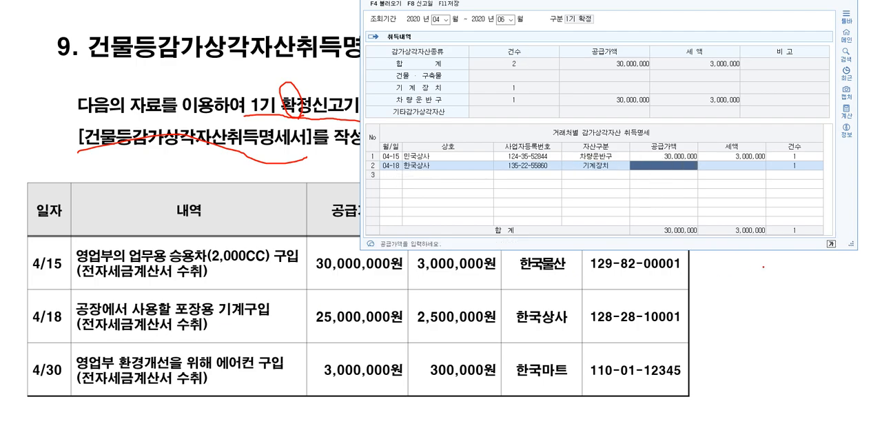
text(25000000)
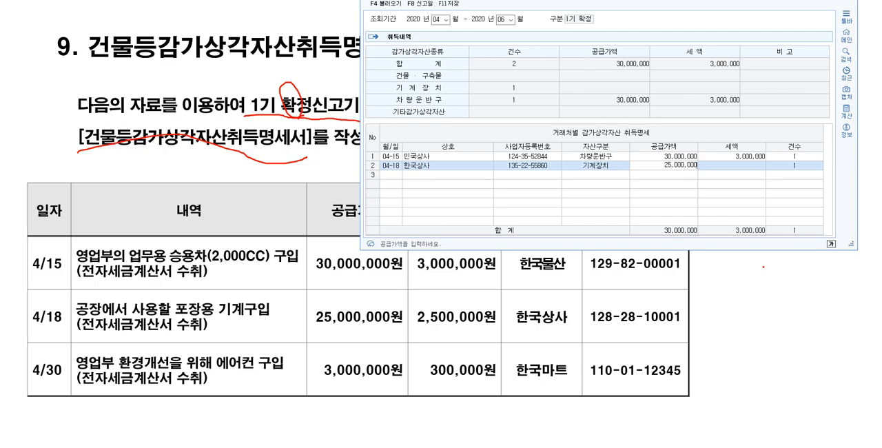
key(Return)
Add a third acquisition row dated 04-30 with 류마전자 as the vendor
key(Return)
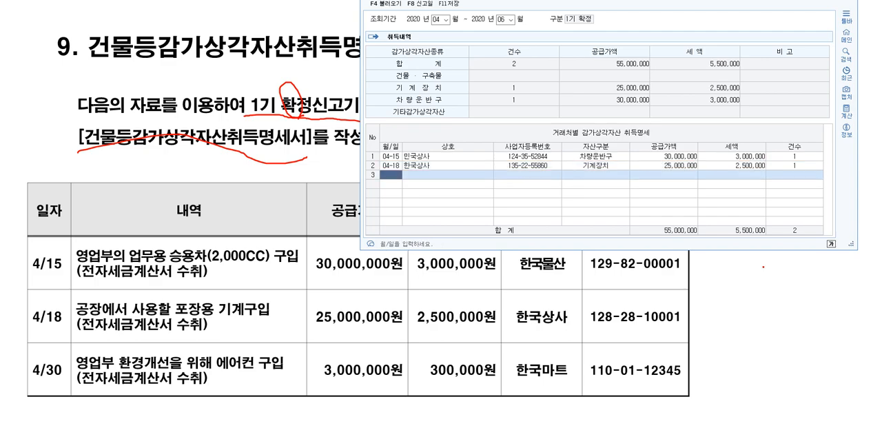
text(0430)
key(Return)
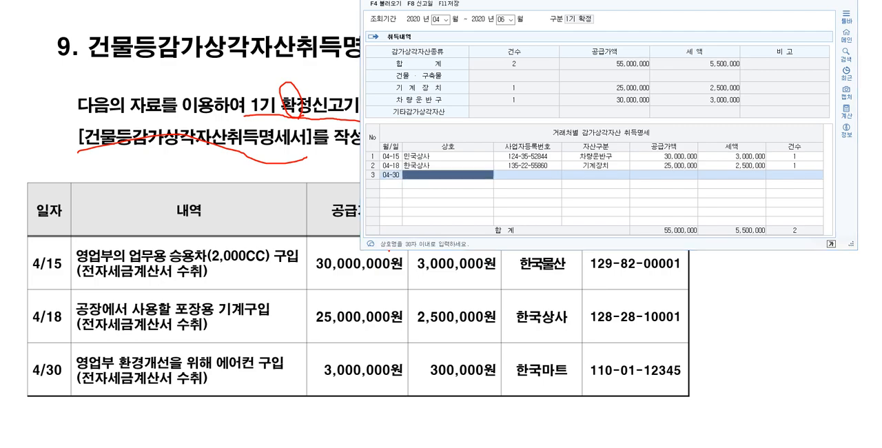
key(F2)
text(한국)
key(BackSpace)
key(BackSpace)
key(BackSpace)
key(BackSpace)
text(류마)
key(Return)
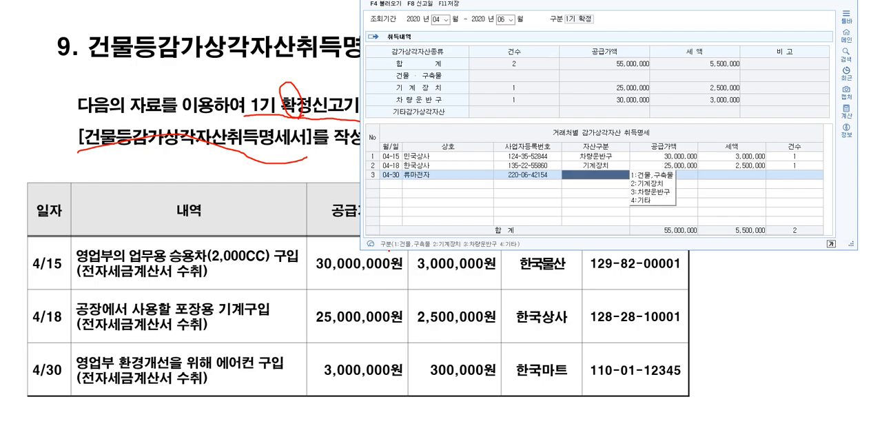
Set the 04-30 row's asset type to 기타 and its supply value (공급가액) to 3,000,000
click(648, 201)
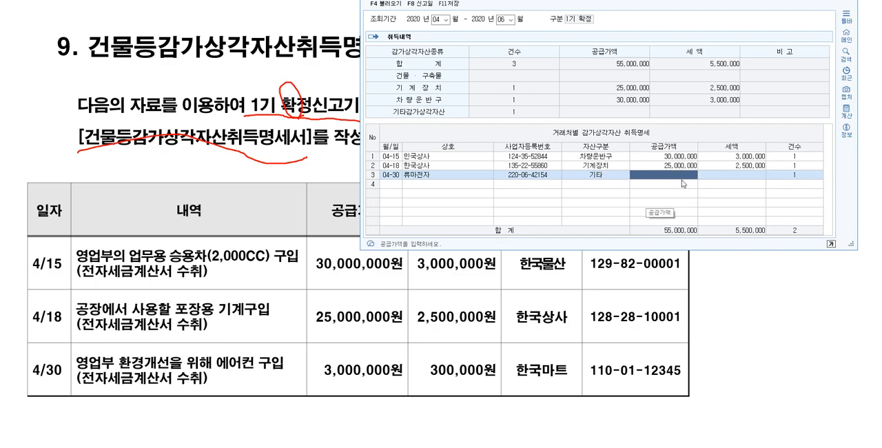
text(3000000)
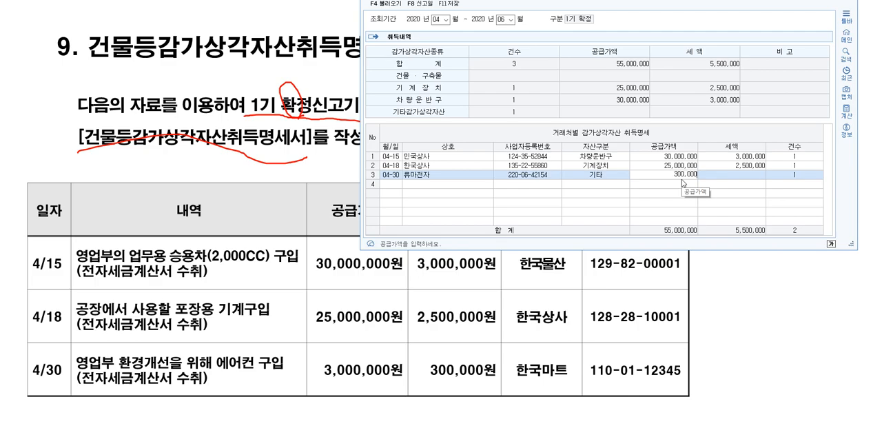
key(Return)
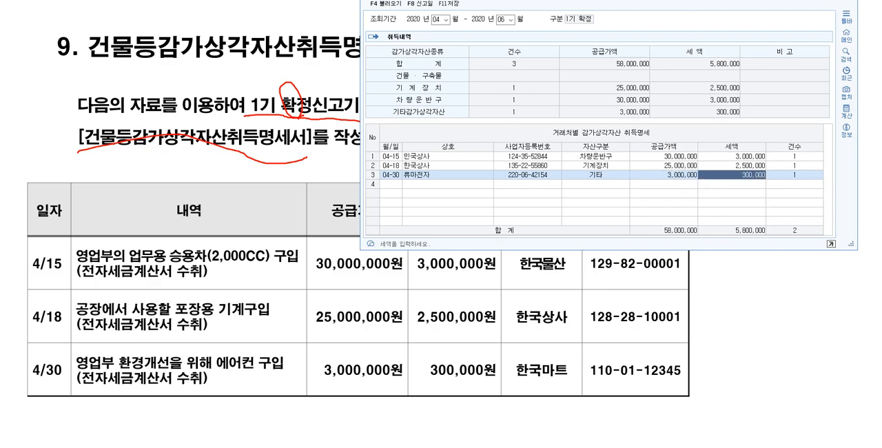
Save the depreciable asset acquisition statement (건물등감가상각자산취득명세서) and close the form
drag(690, 0, 684, 55)
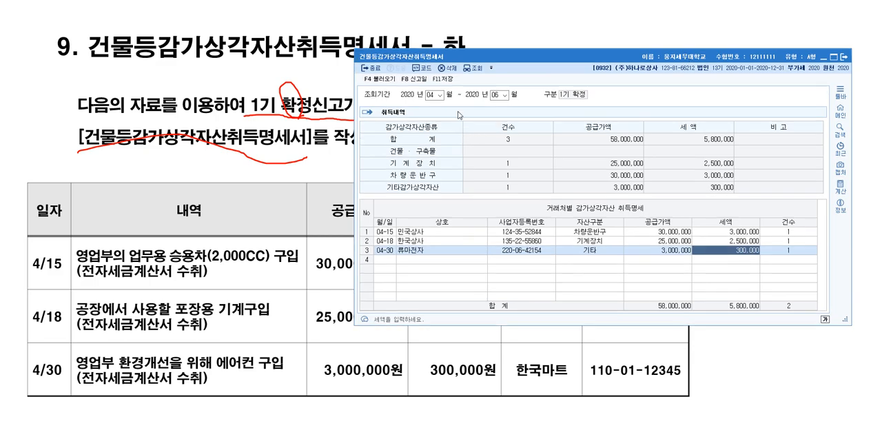
click(448, 80)
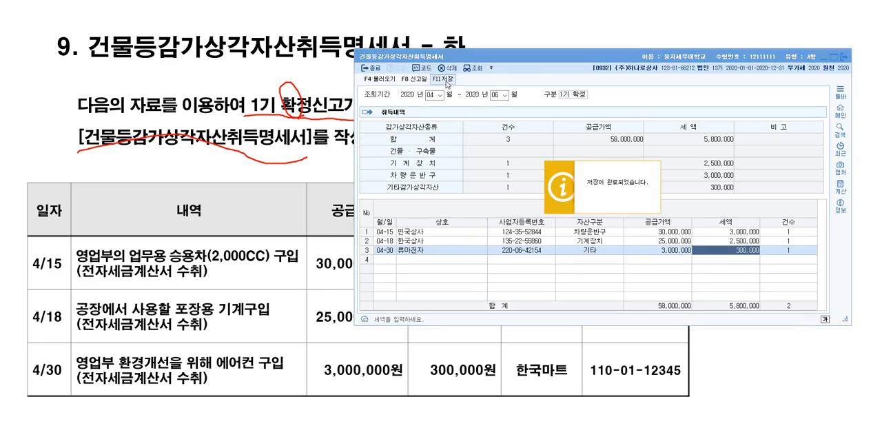
click(843, 56)
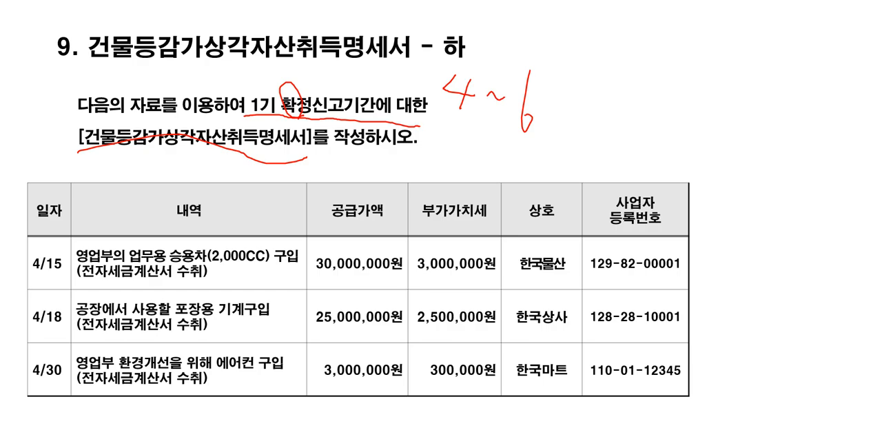
Switch to the exam document in Hangul and review 문제3 [1] on the 건물등감가상각자산취득명세서 for the first preliminary return
key(alt+Tab)
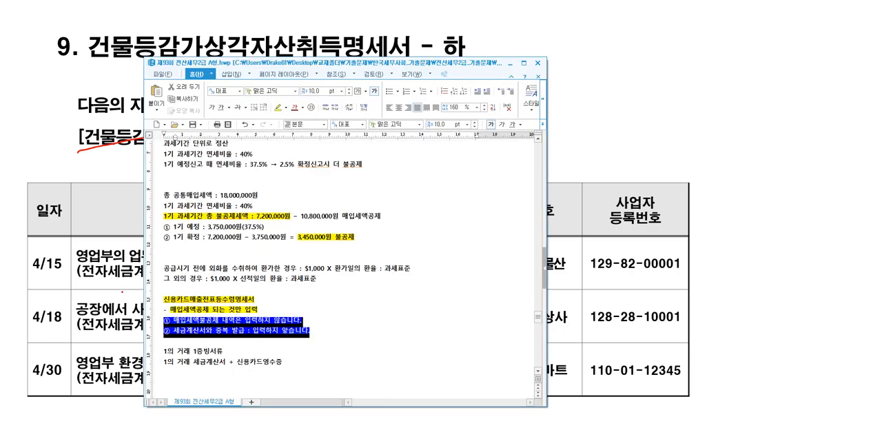
click(354, 206)
scroll(405, 241, up, 1)
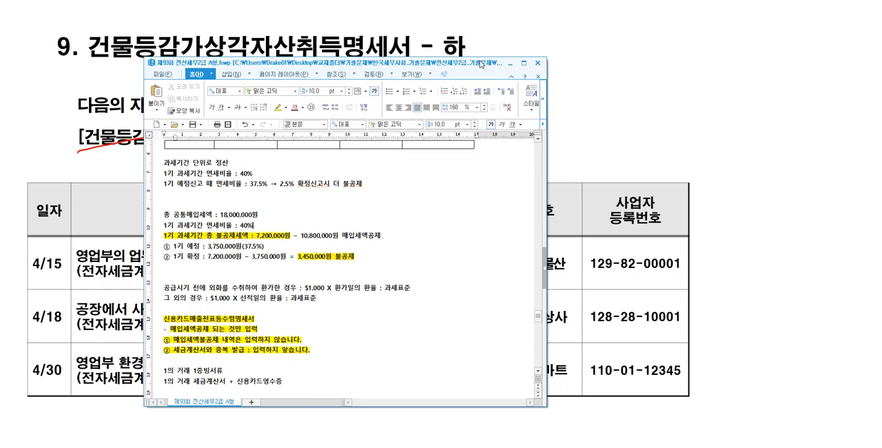
drag(482, 58, 492, 2)
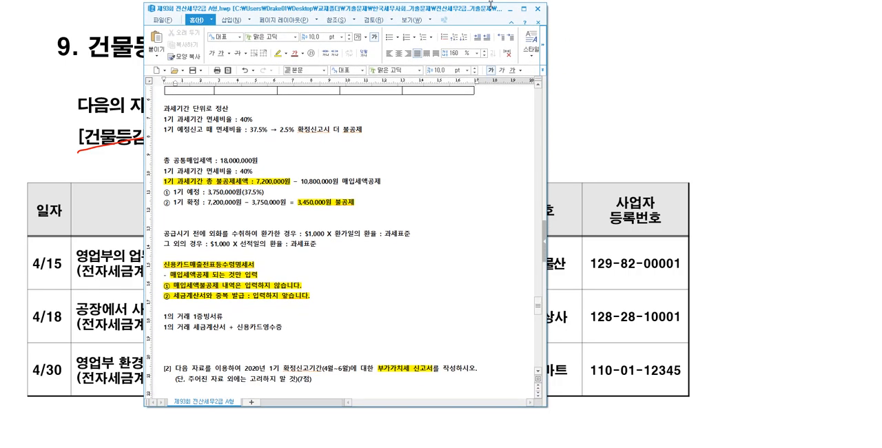
drag(487, 406, 484, 443)
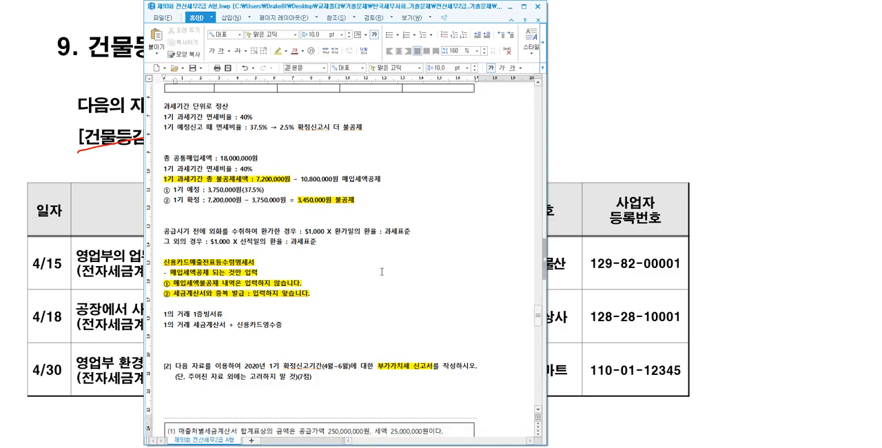
scroll(335, 310, up, 10)
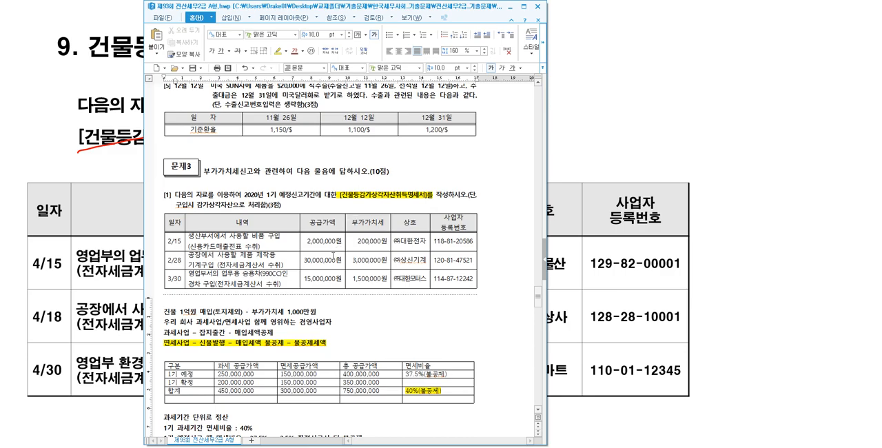
click(324, 279)
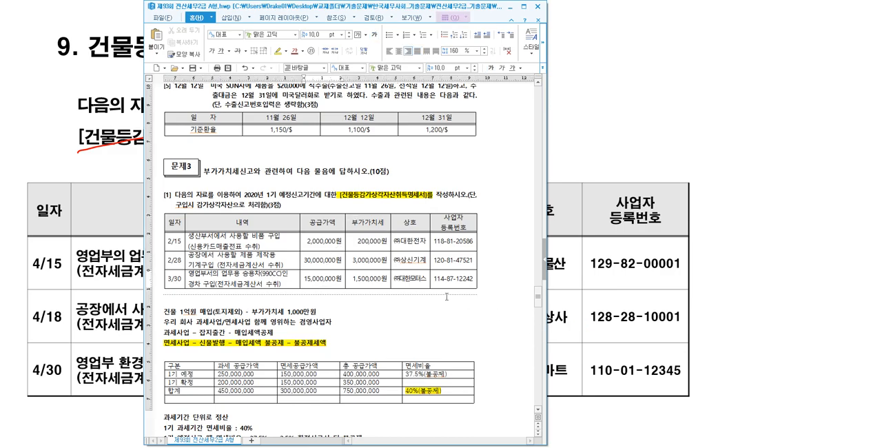
drag(163, 195, 475, 196)
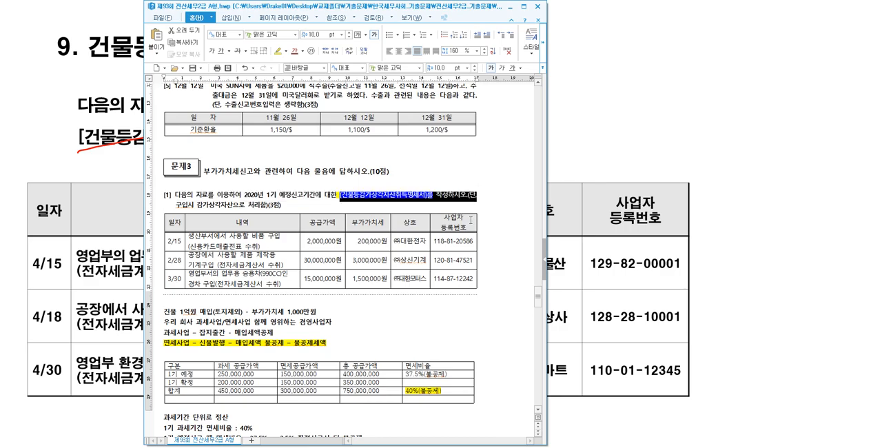
click(313, 201)
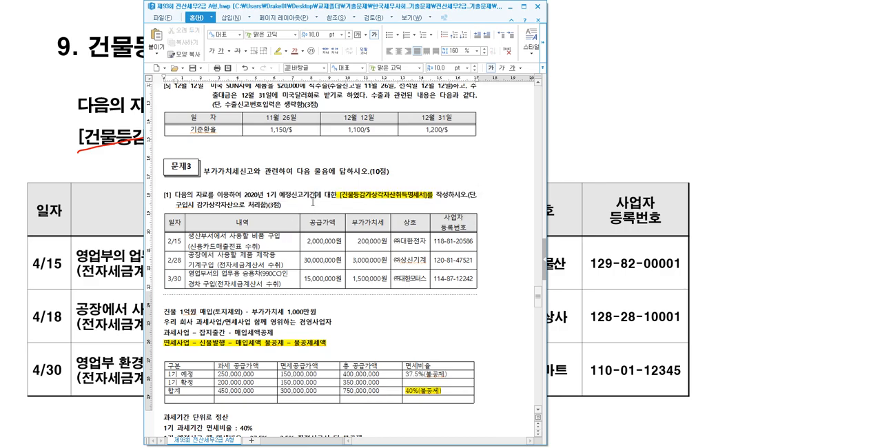
click(309, 207)
Return to the slides' overview table of attached forms and circle the red-lettered form names in red ink
click(615, 118)
scroll(614, 118, up, 8)
scroll(614, 118, up, 5)
scroll(615, 118, down, 2)
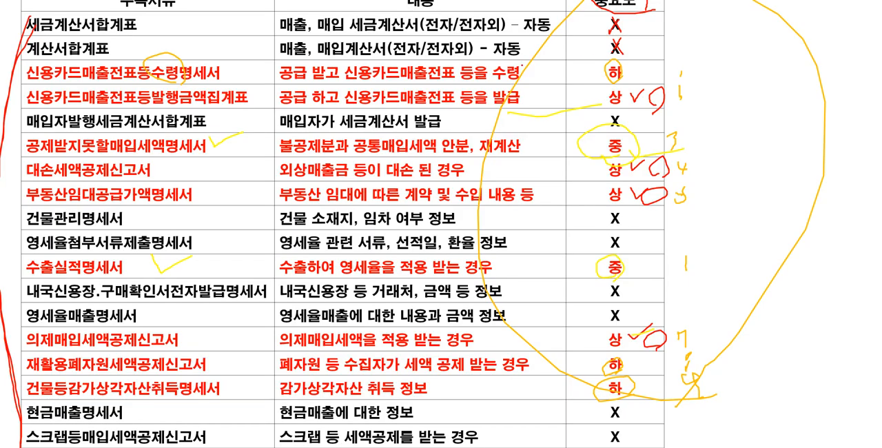
drag(176, 97, 199, 63)
mouse_move(163, 197)
mouse_down()
mouse_move(124, 135)
mouse_move(133, 198)
mouse_up()
mouse_move(106, 286)
mouse_down()
mouse_move(67, 274)
mouse_move(136, 283)
mouse_up()
mouse_move(178, 395)
mouse_down()
mouse_move(172, 317)
mouse_move(181, 381)
mouse_up()
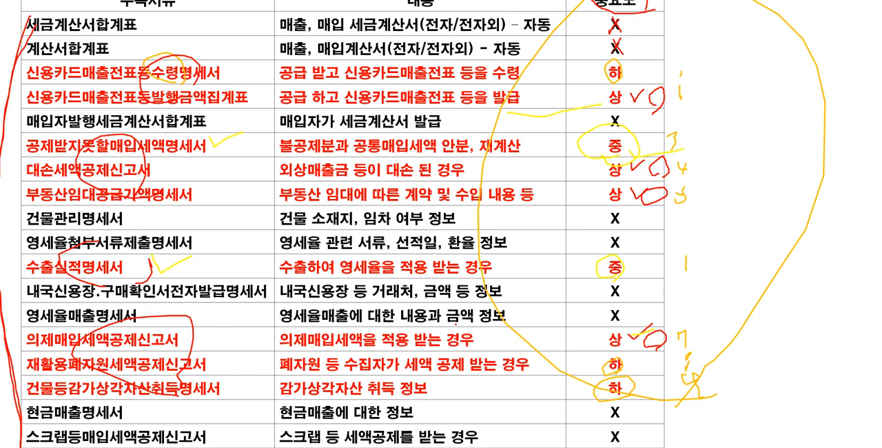
Page forward through the exercise slides to the 공제받지못할매입세액명세서 answer with the common purchase tax settlement
key(Page_Down)
key(Page_Down)
key(Page_Down)
key(Page_Down)
key(Page_Down)
key(Page_Down)
key(Page_Down)
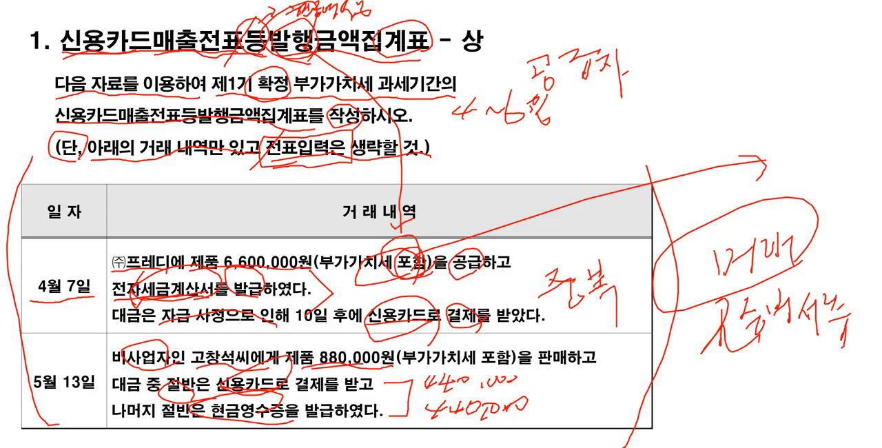
key(Page_Down)
key(Page_Down)
key(Page_Down)
key(Page_Down)
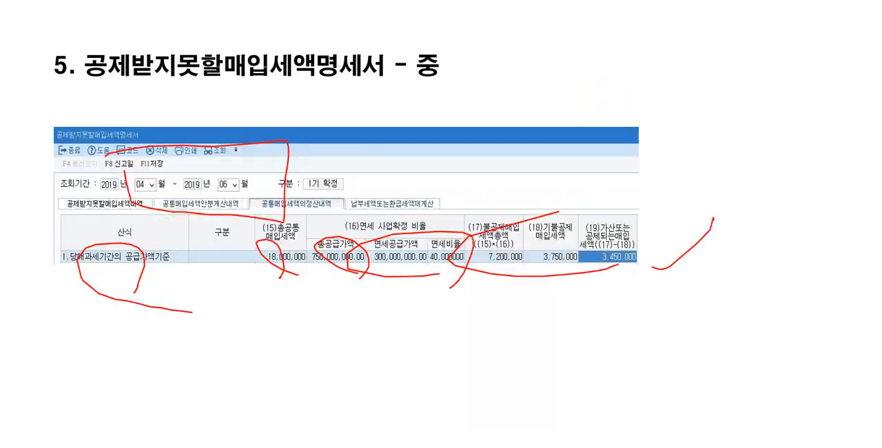
Page forward through the exercise slides to the 건물등감가상각자산취득명세서 answer for the April to June 2020 final return
key(Page_Down)
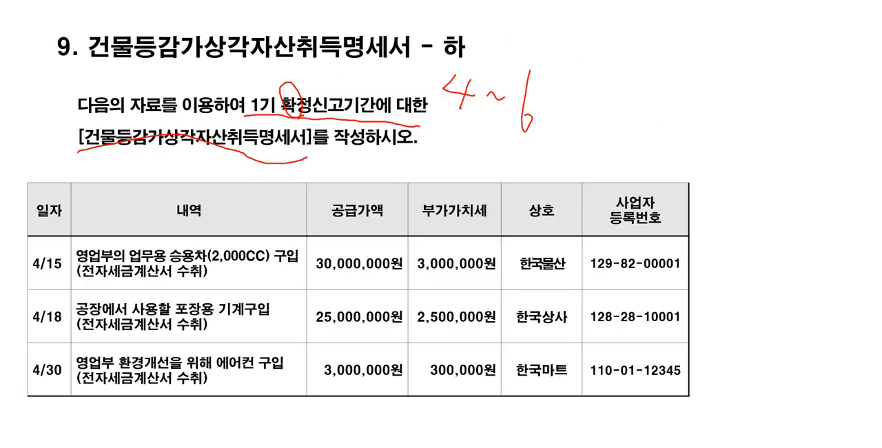
key(Page_Down)
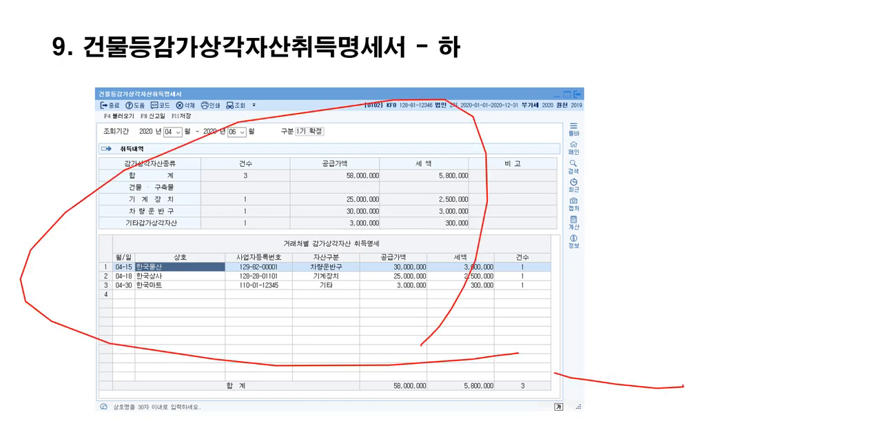
key(Page_Down)
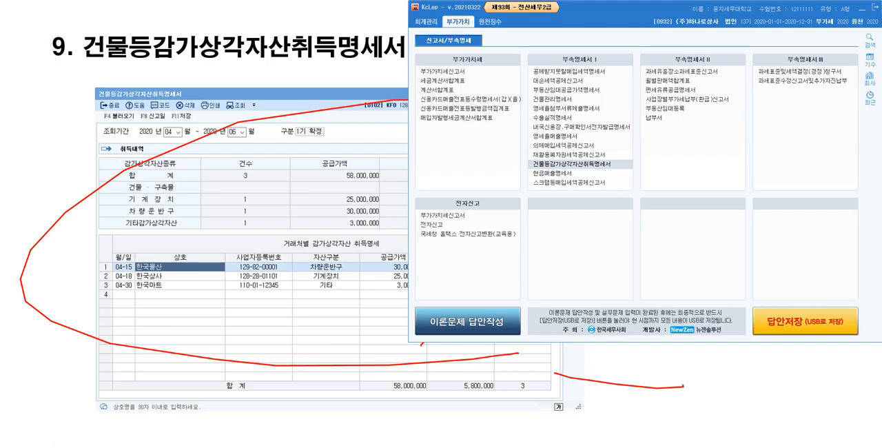
Switch to the exam document in Hangul and insert a ₩ sign and blank lines above 문제3 [2] on the 부가가치세 신고서
key(alt+Tab)
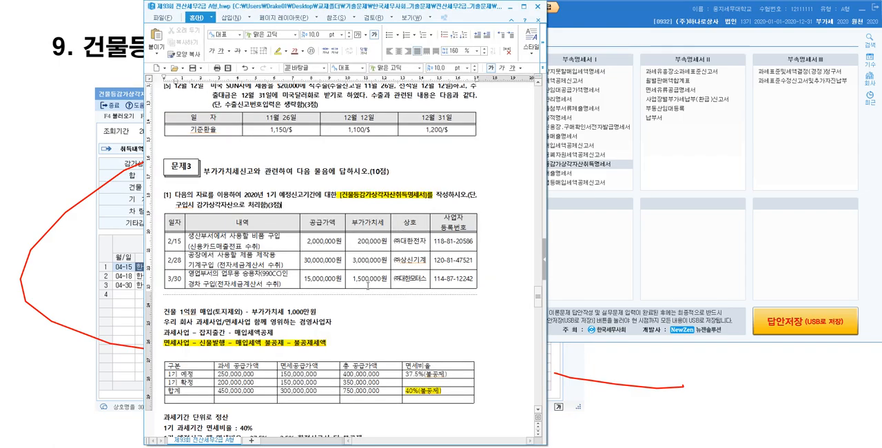
scroll(386, 285, down, 8)
scroll(386, 285, down, 8)
scroll(386, 279, up, 3)
click(245, 166)
key(Return)
text(₩)
key(Return)
key(Return)
key(Return)
key(Return)
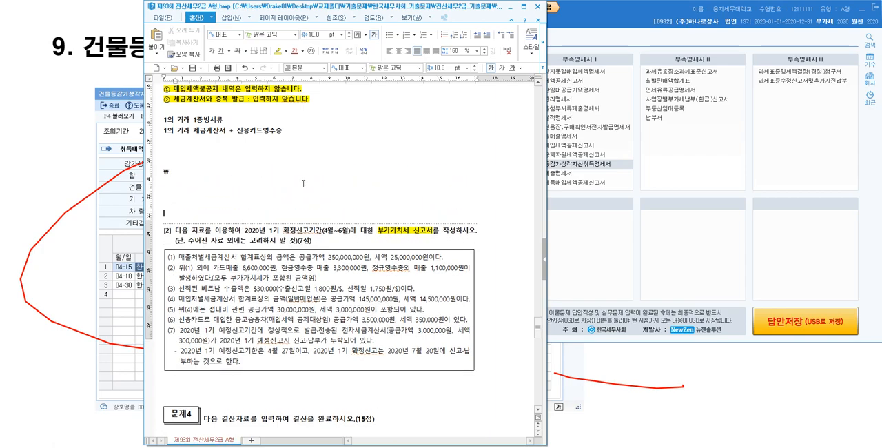
scroll(343, 265, down, 3)
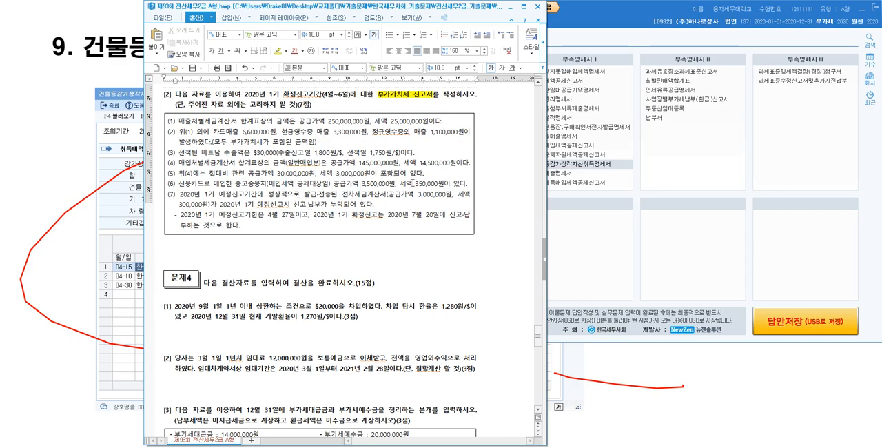
Return to the slides, advance to the 부가가치세 신고서 출제 유형 table, and mark 예정신고 with a circled 1 and an underline in red ink
click(862, 17)
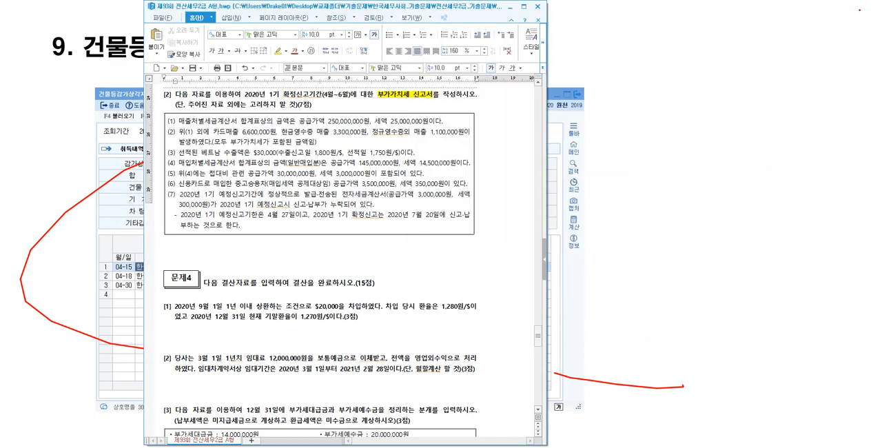
click(512, 7)
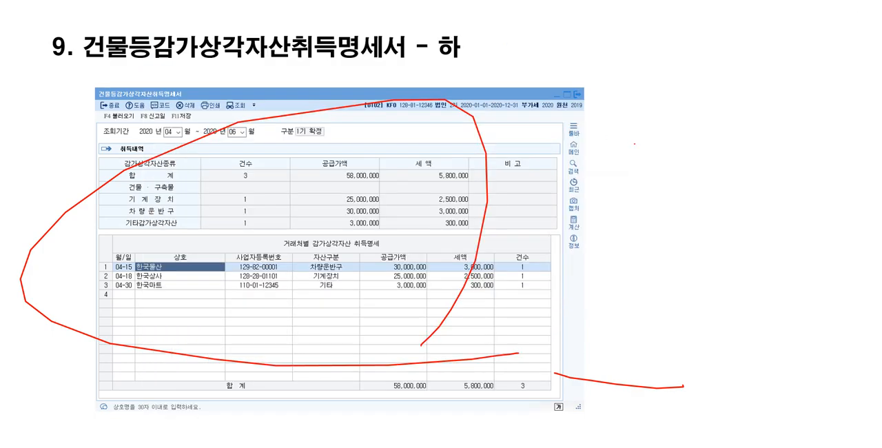
key(Right)
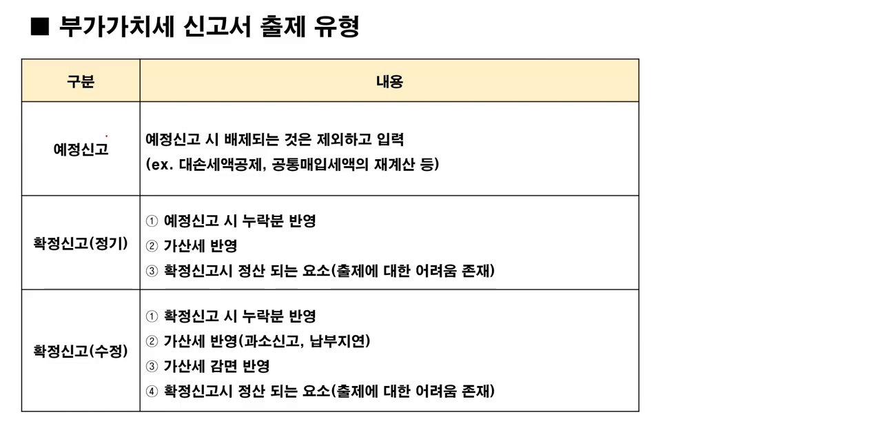
mouse_move(35, 131)
mouse_down()
mouse_move(38, 146)
mouse_move(40, 125)
mouse_move(42, 150)
mouse_move(127, 153)
mouse_up()
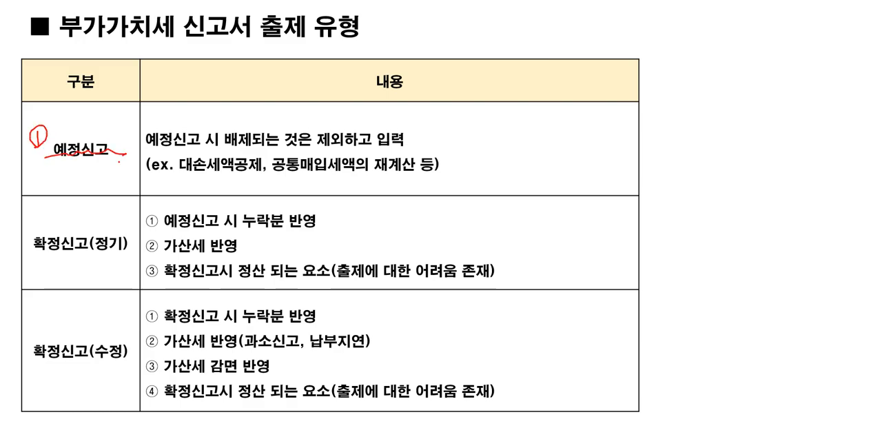